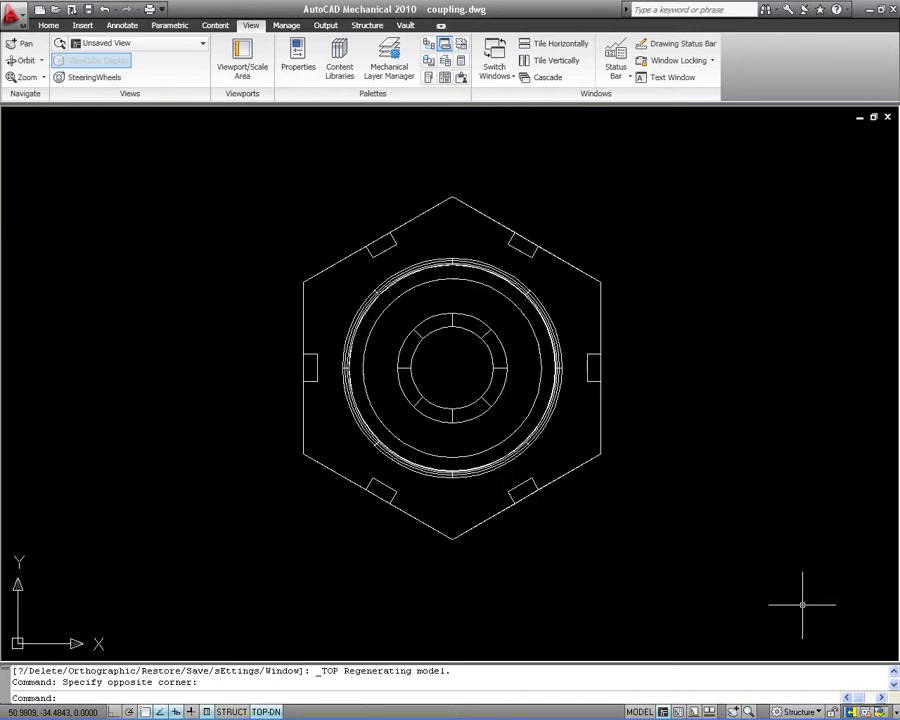
- Orbit the coupling wireframe from the top view to an angled 3D view
click(26, 60)
drag(376, 424, 412, 436)
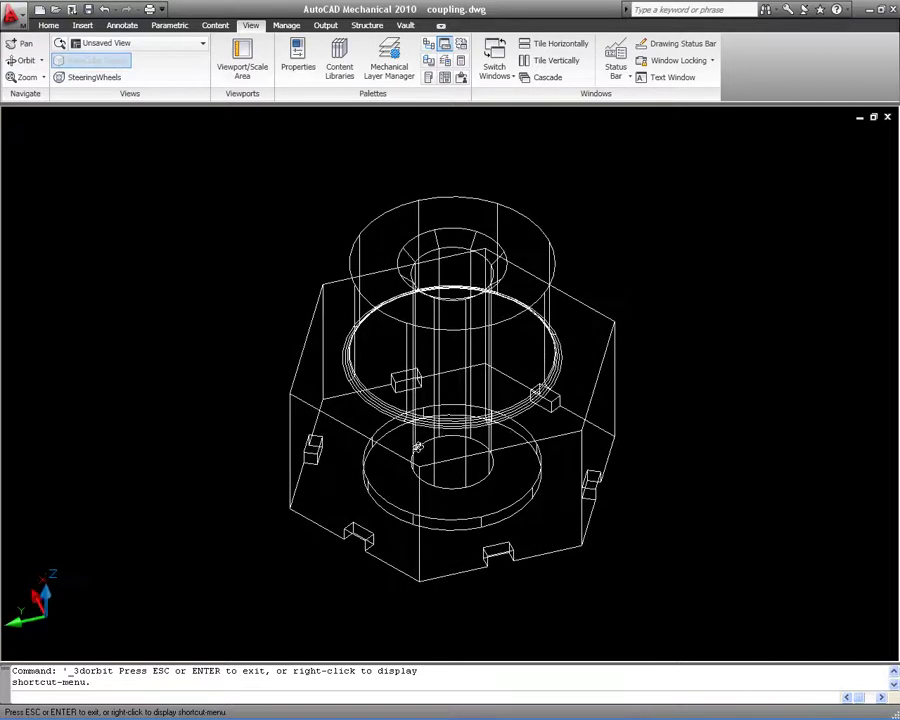
right_click(422, 437)
click(427, 441)
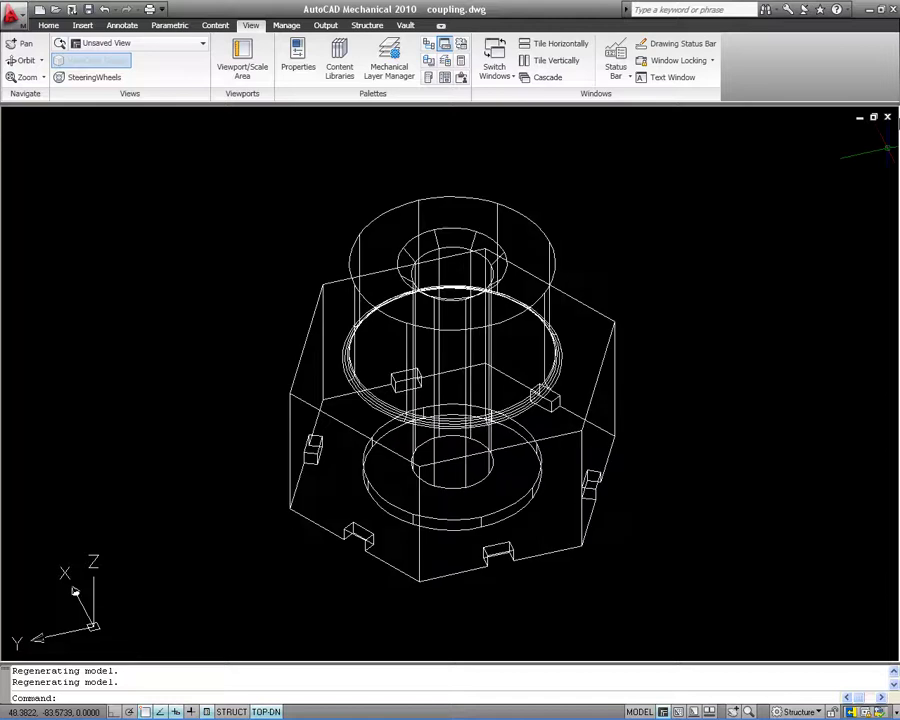
- Close coupling.dwg without saving changes and switch to Autodesk Inventor Professional
click(887, 117)
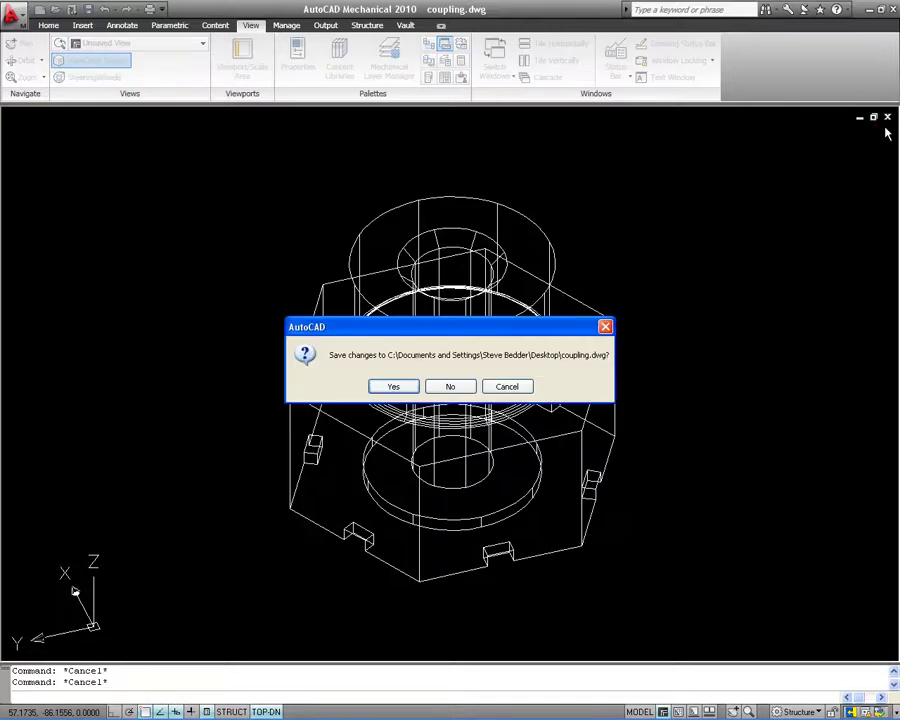
click(449, 388)
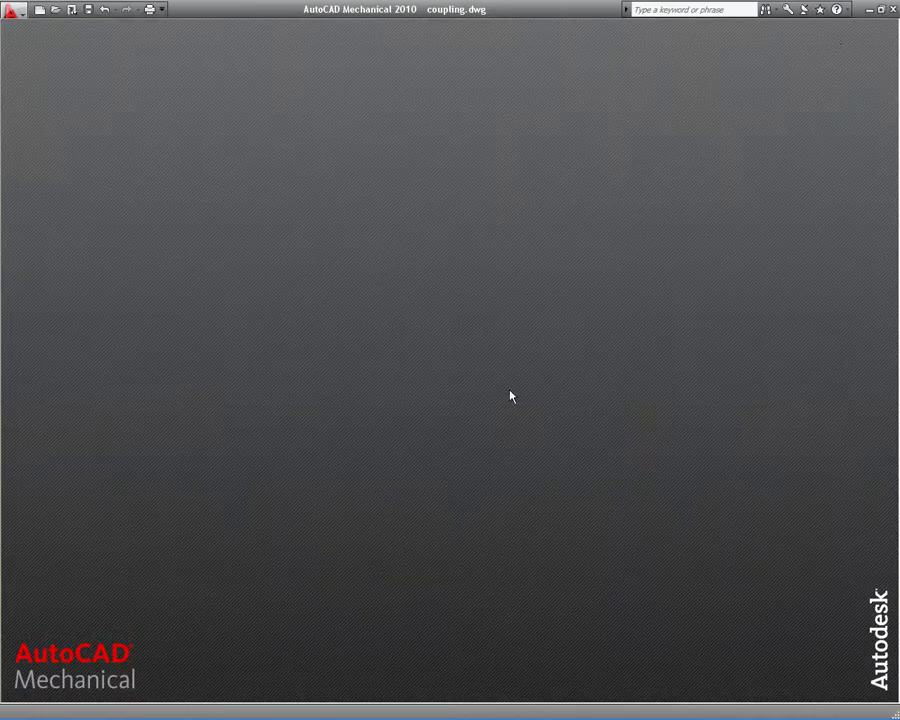
click(869, 10)
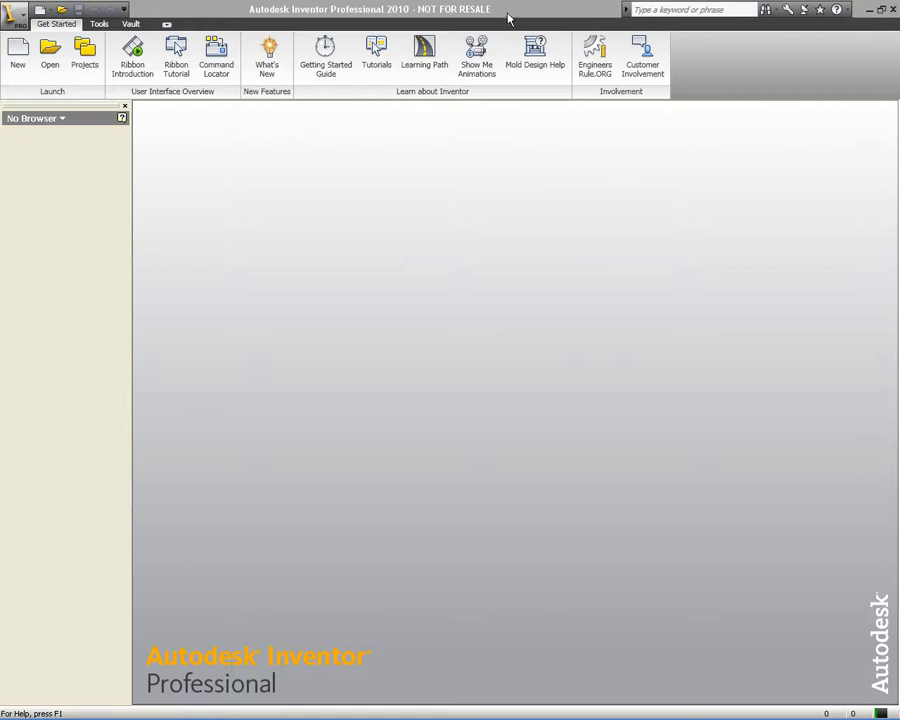
- Open coupling.dwg from the Desktop as an AutoCAD drawing
click(47, 76)
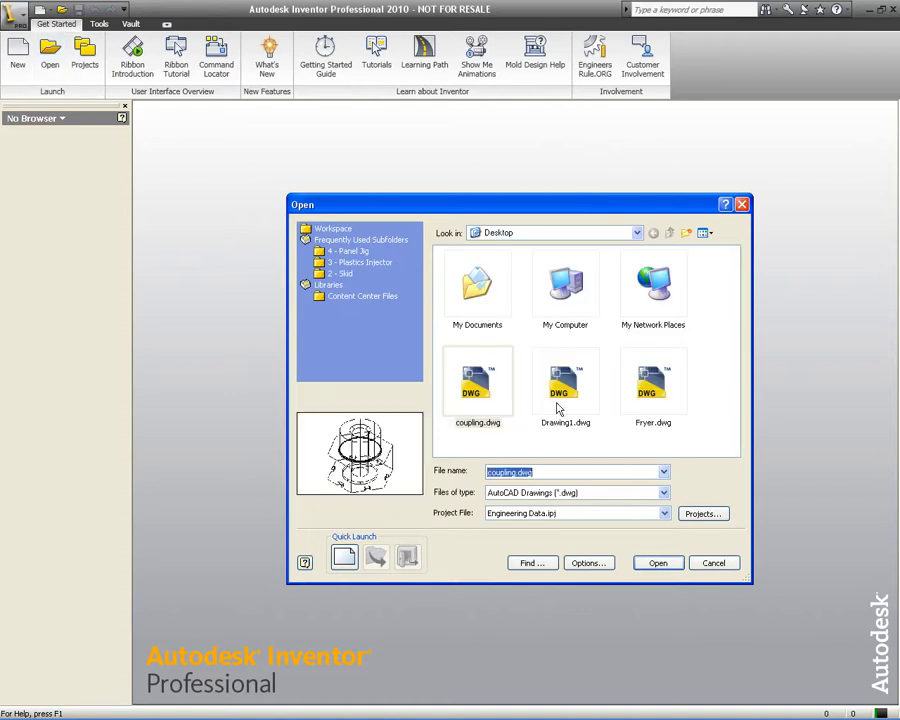
click(486, 388)
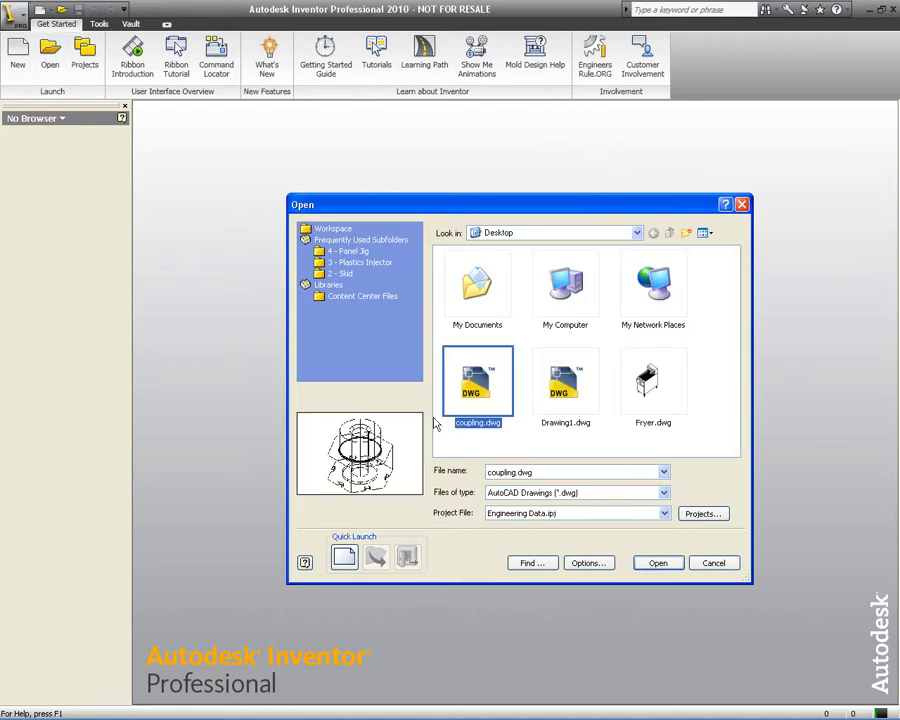
click(657, 564)
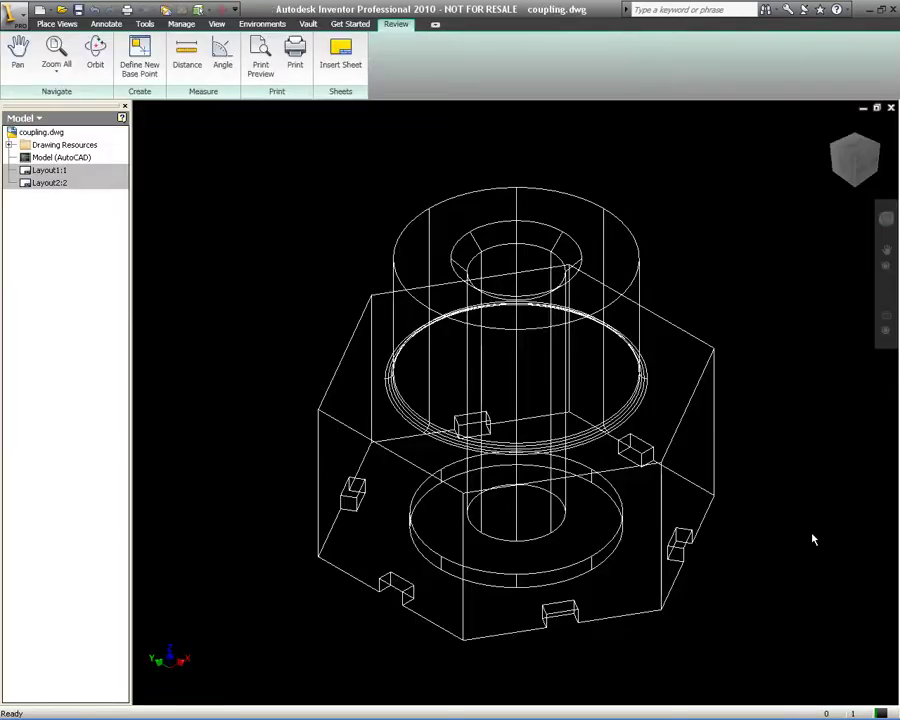
- Orbit the opened coupling wireframe to review it from another angle, then close the drawing
click(97, 55)
drag(366, 261, 545, 372)
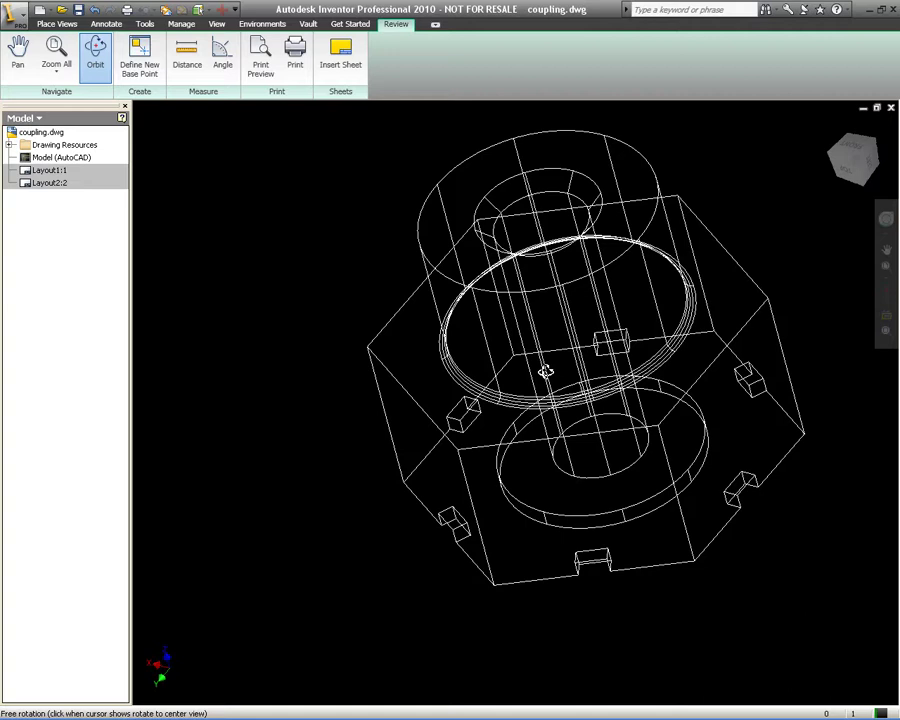
middle_drag(544, 376, 474, 408)
right_click(474, 408)
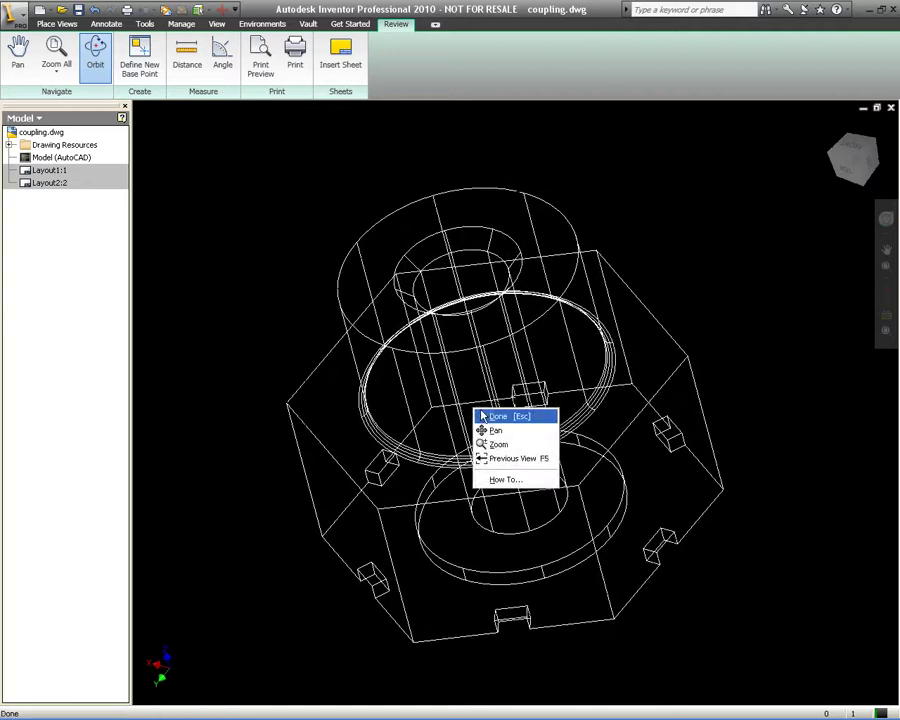
click(495, 415)
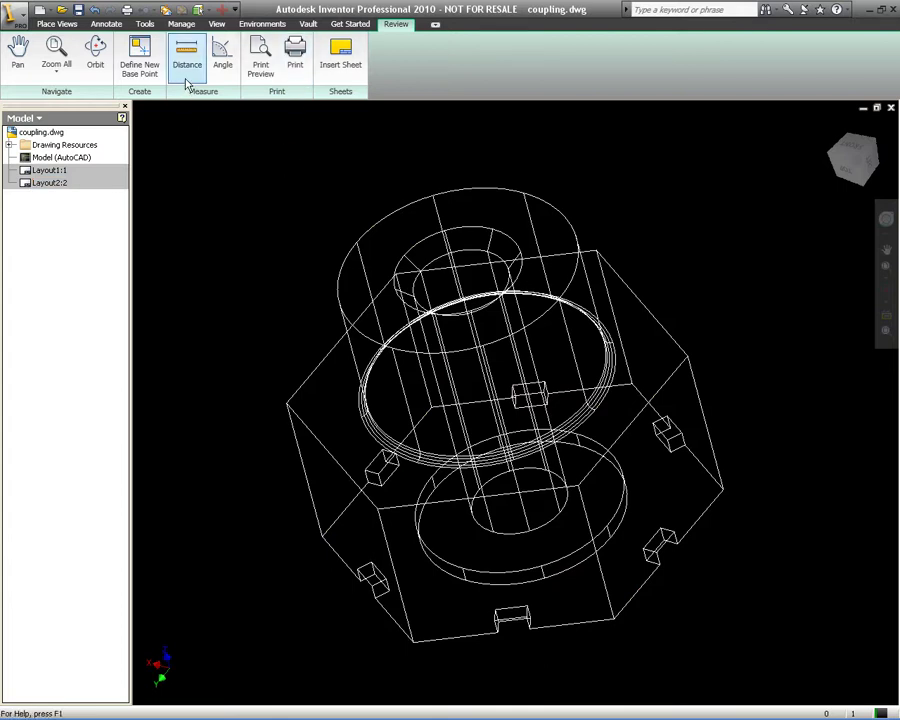
click(891, 109)
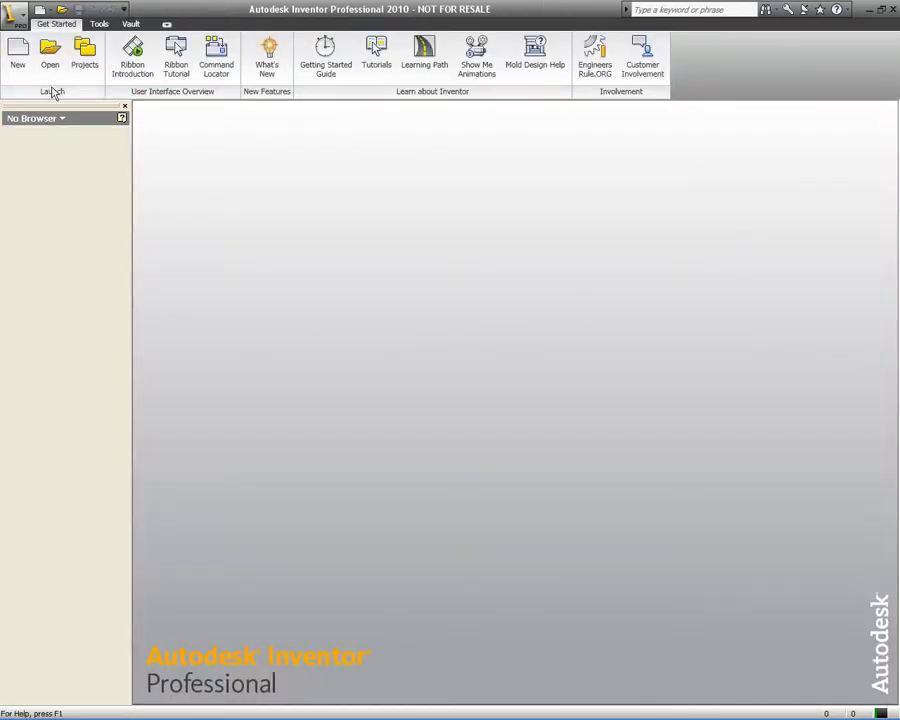
- Load coupling.dwg from the Desktop again, with the file open option for non-Inventor DWG files set to Import
click(53, 67)
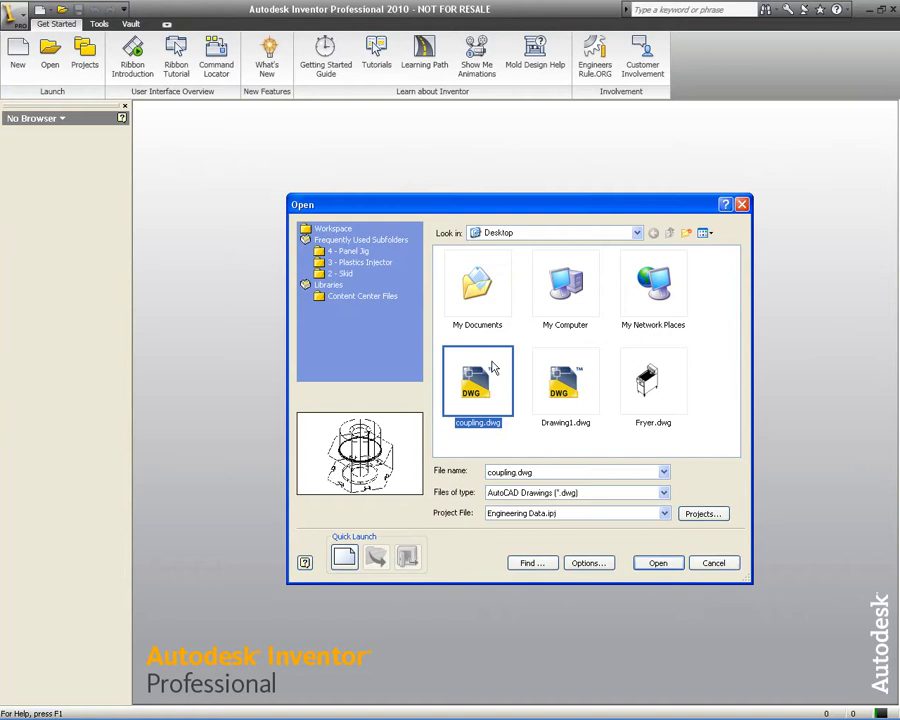
click(589, 563)
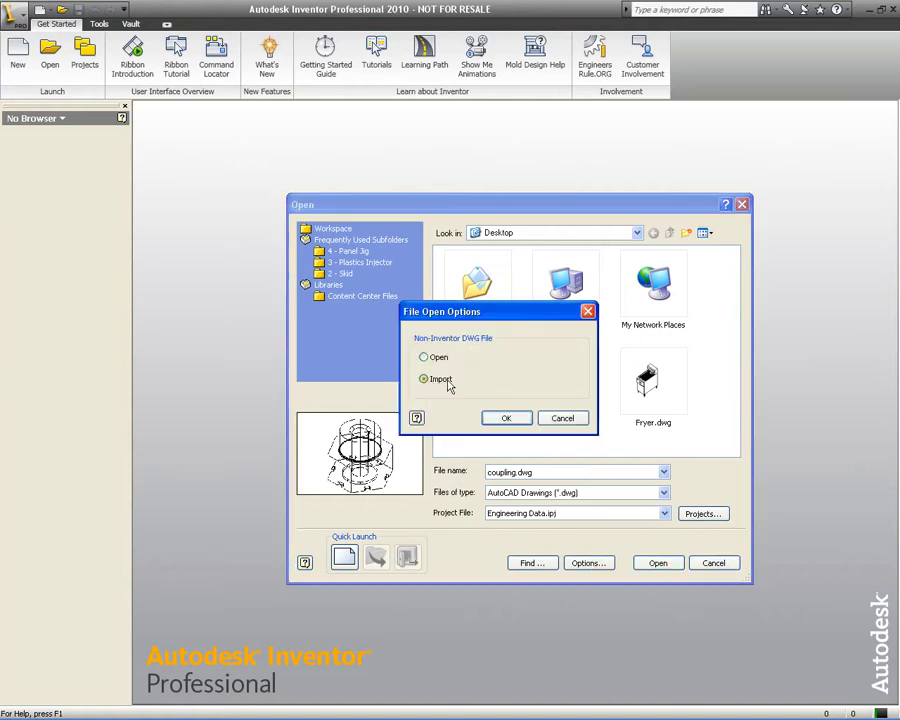
click(500, 417)
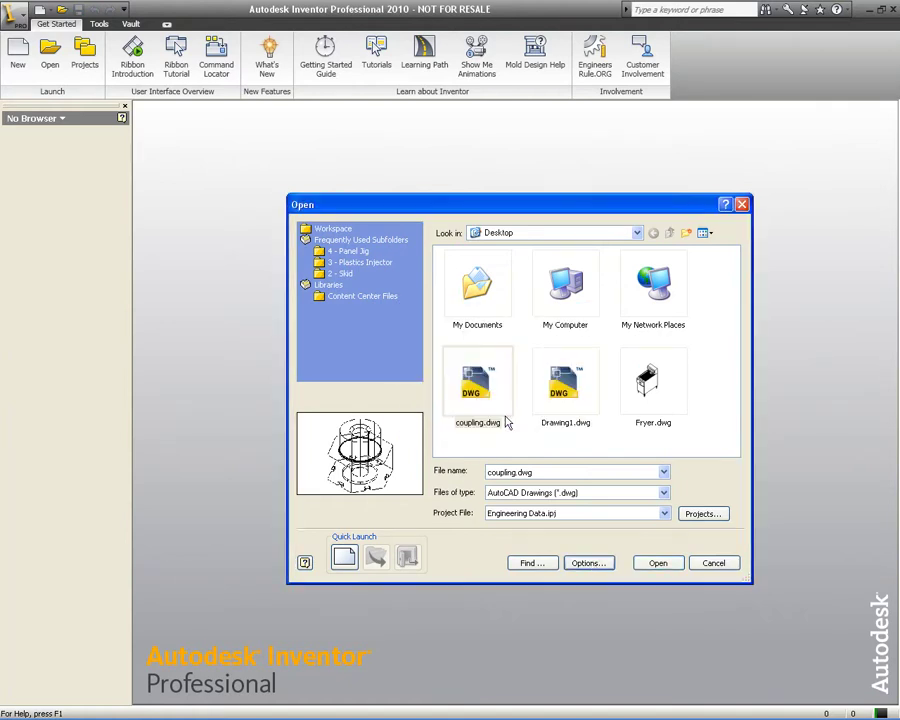
click(654, 565)
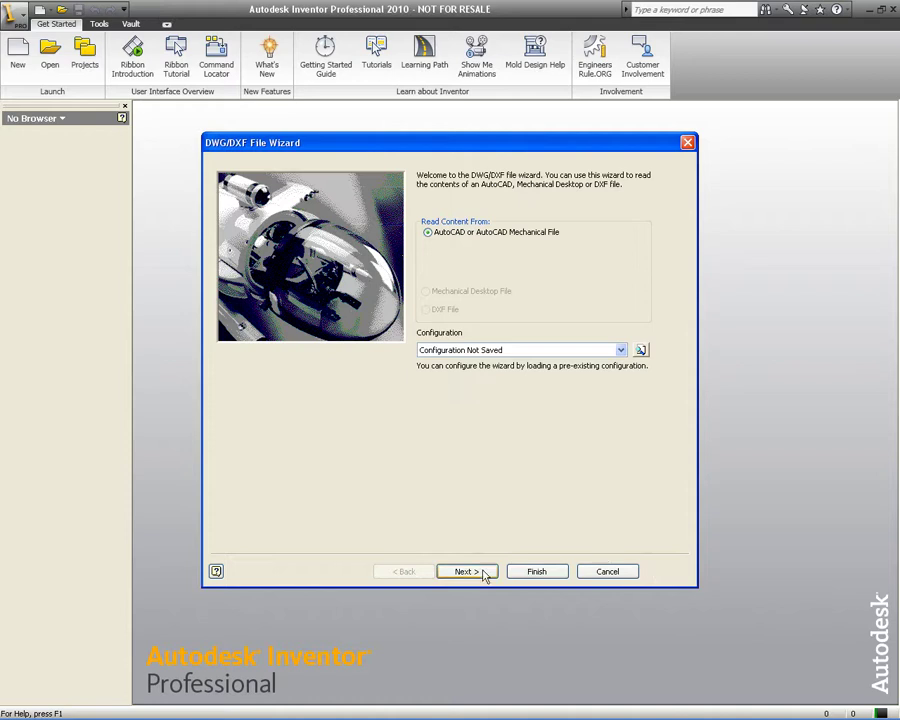
- Examine the coupling in the wizard's import preview with layer 0 included, and set the preview background to black
click(474, 571)
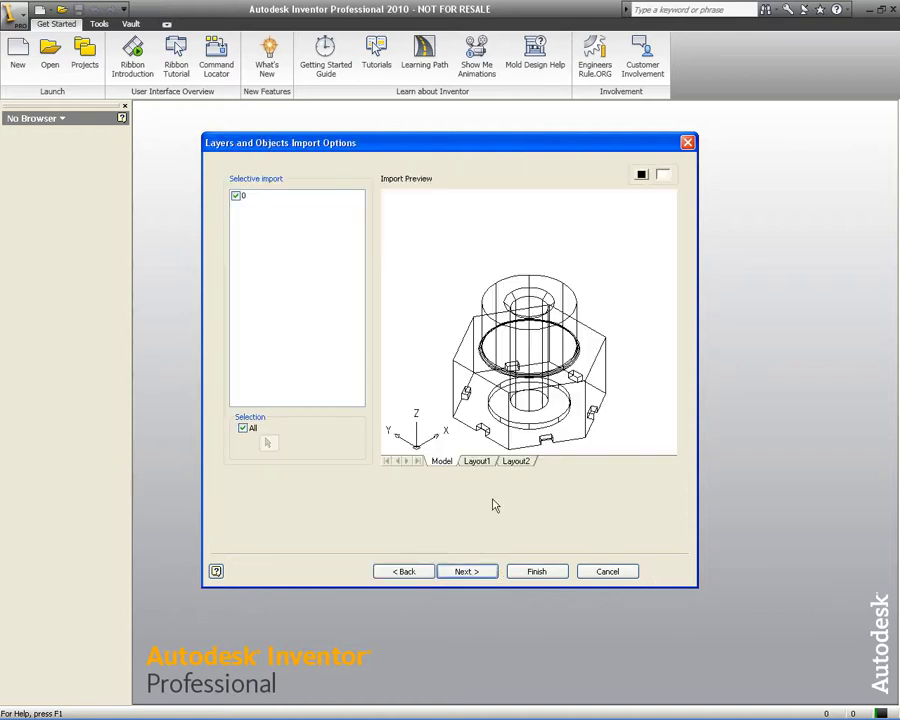
scroll(492, 356, up, 3)
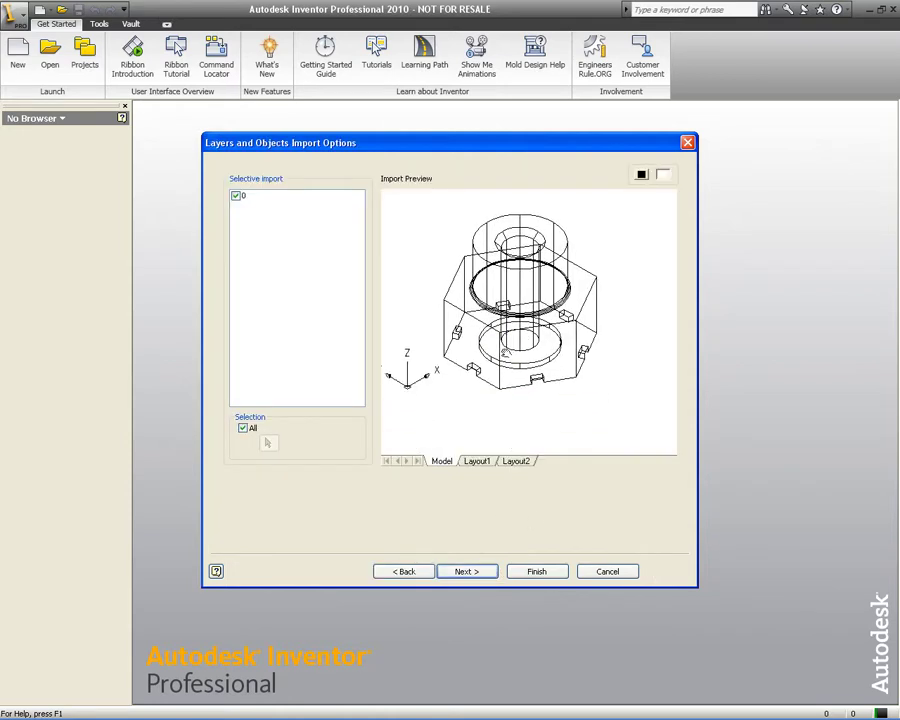
middle_drag(514, 305, 498, 422)
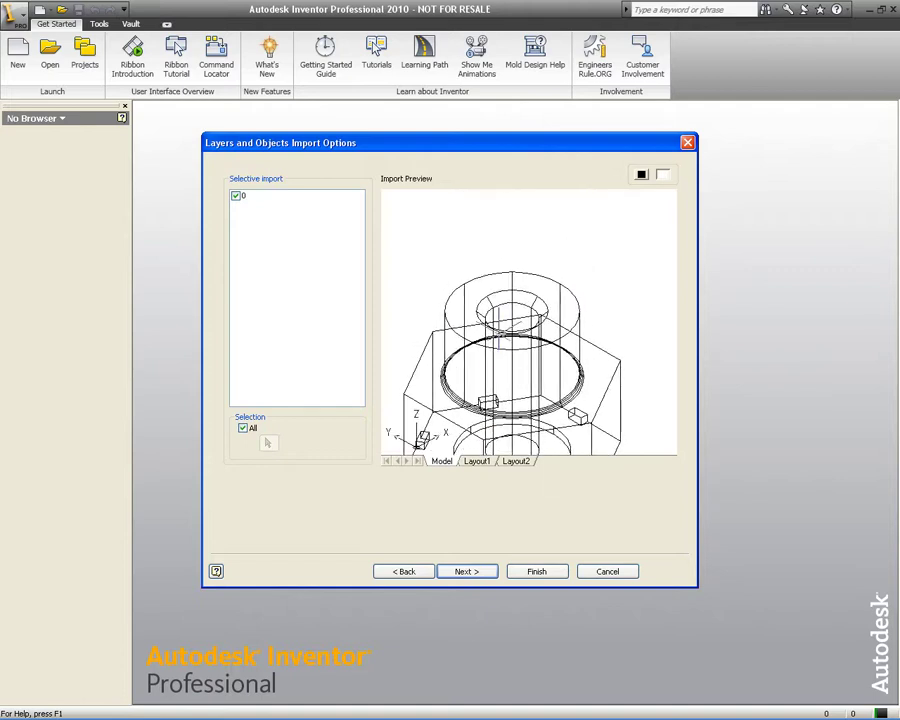
scroll(505, 320, up, 3)
scroll(505, 320, down, 2)
middle_drag(505, 322, 522, 228)
scroll(516, 271, down, 1)
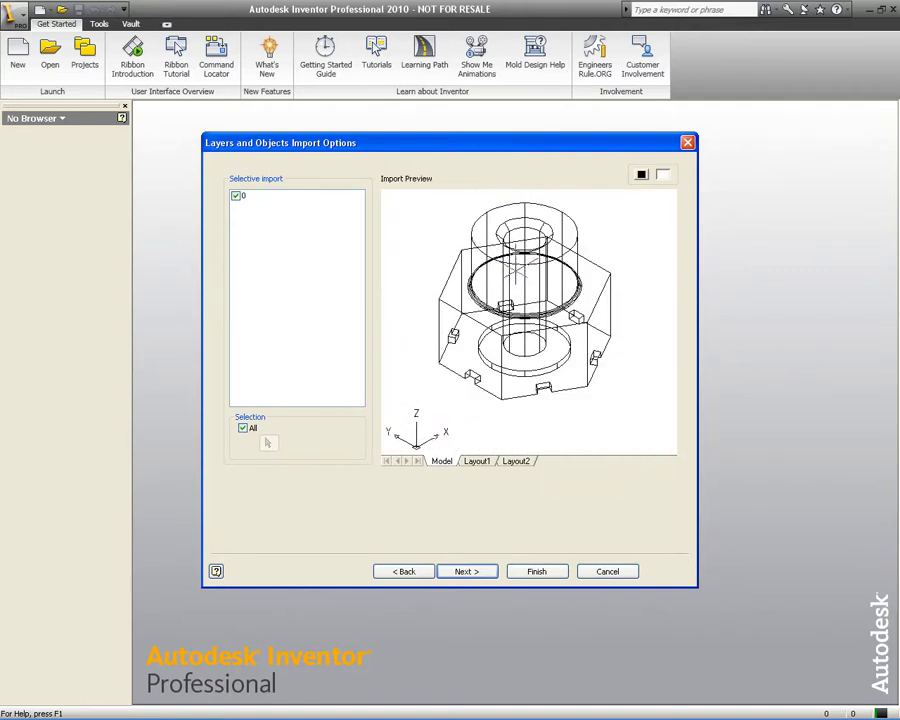
middle_drag(516, 271, 520, 296)
click(642, 175)
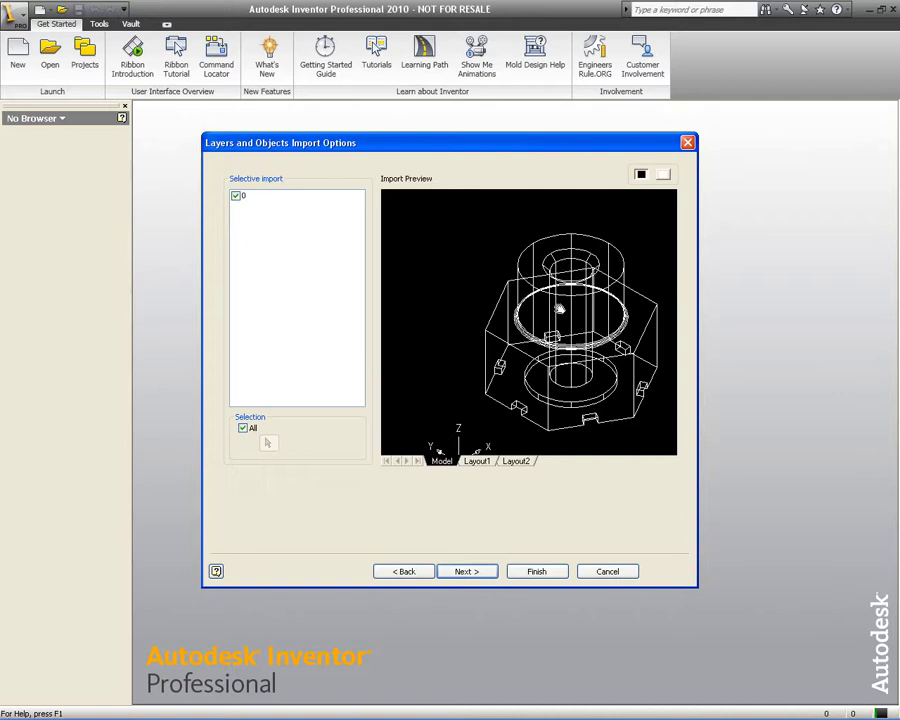
- Finish the import with 3D solids going to a single part file, detected inch units and New Part as the 2D destination
click(469, 575)
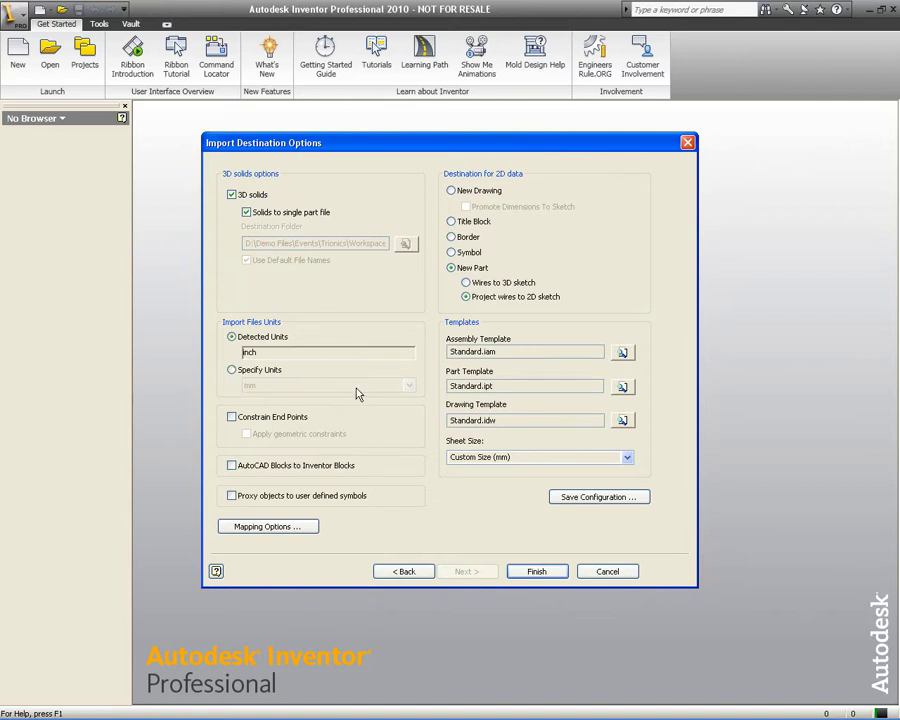
click(543, 578)
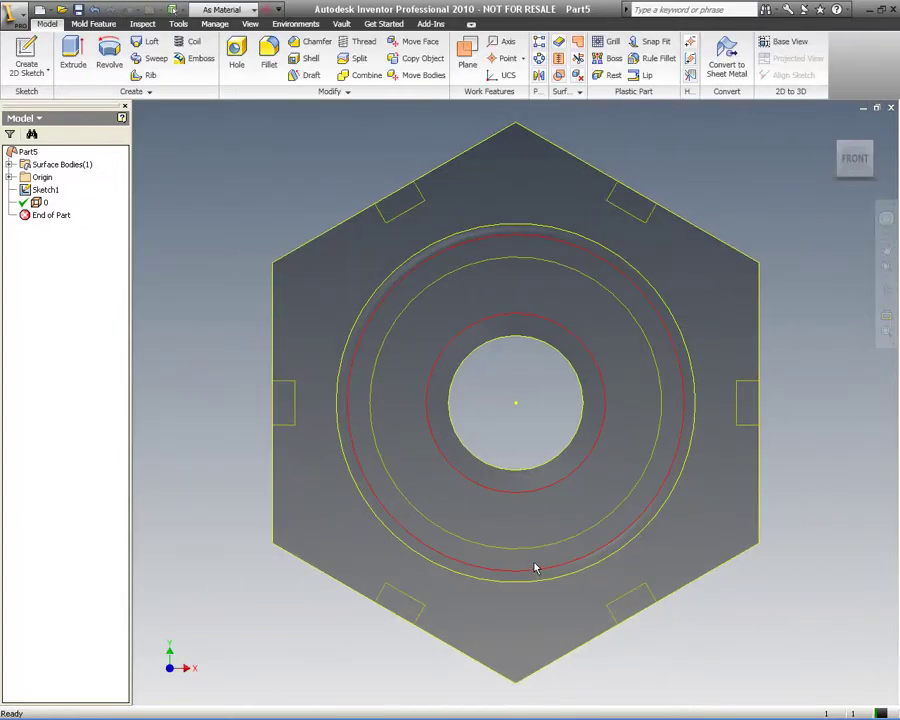
- Copy the imported surface feature "0" of the coupling to the construction environment
shift+middle_drag(534, 566, 504, 280)
scroll(504, 366, up, 5)
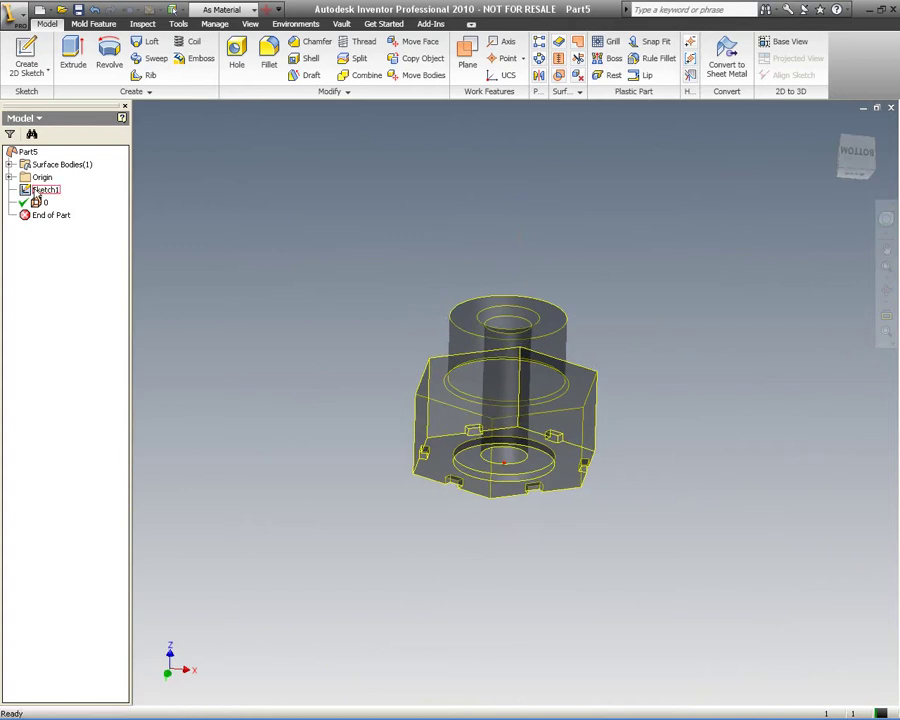
key(F4)
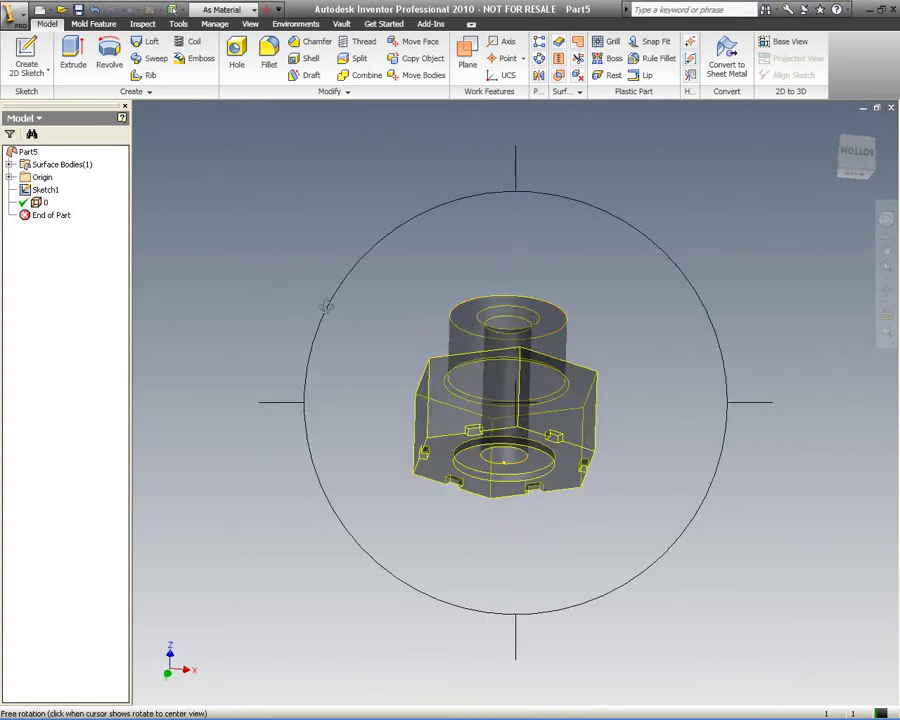
drag(321, 305, 414, 497)
right_click(40, 202)
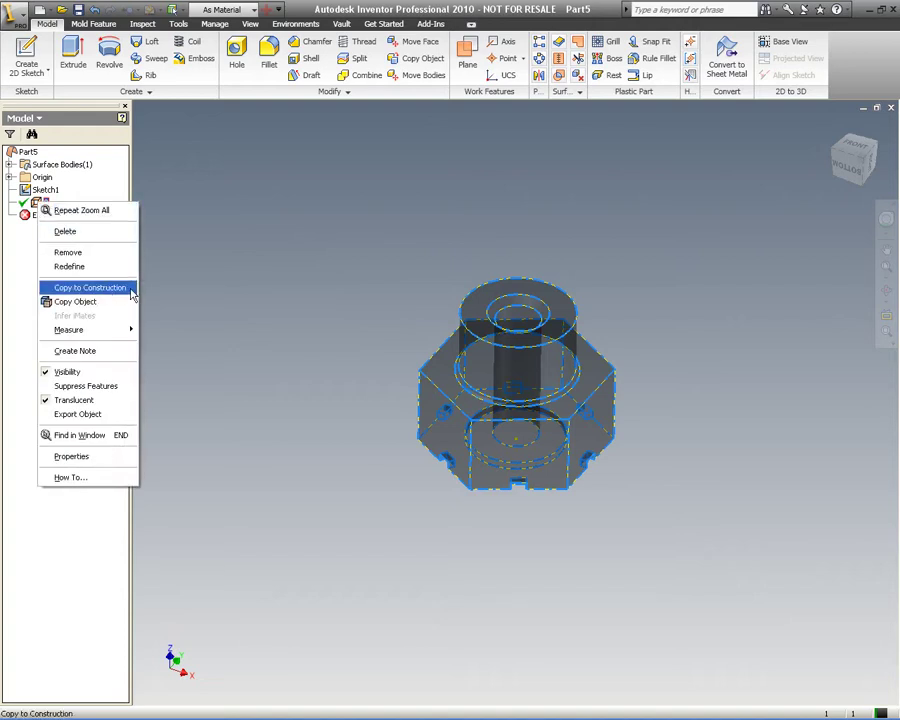
click(132, 290)
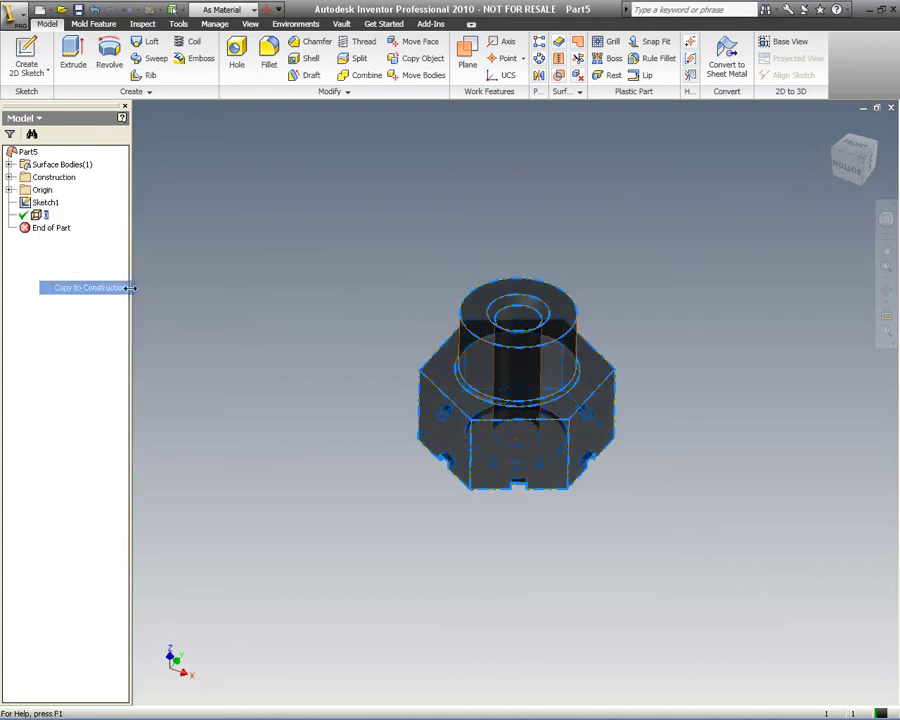
- Expand construction group 0 to reveal its solid, and delete the original imported surface feature "0" from the part
click(55, 177)
click(9, 177)
click(24, 202)
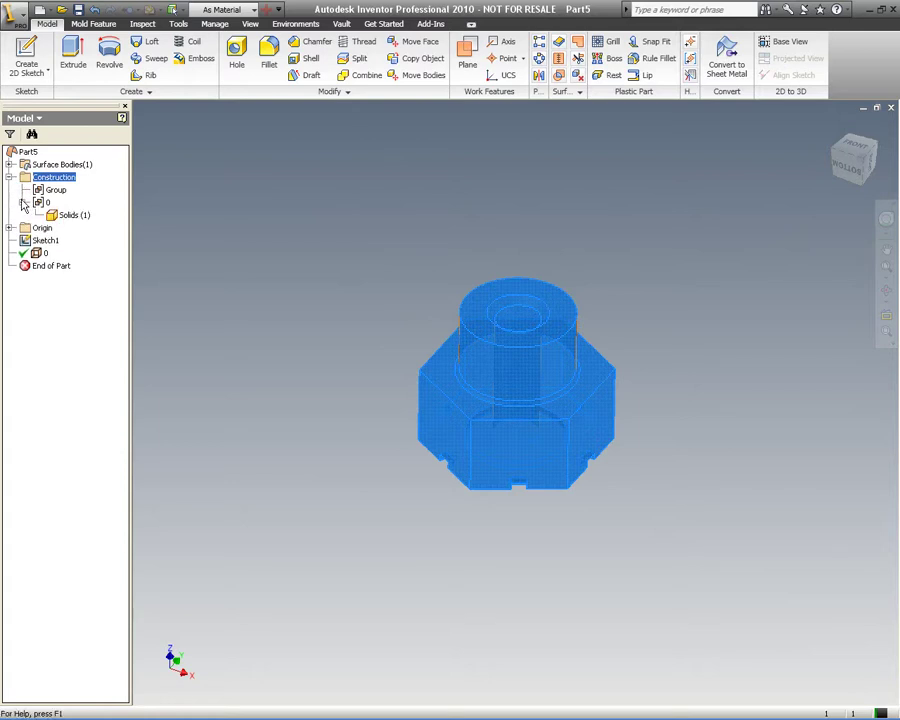
right_click(44, 254)
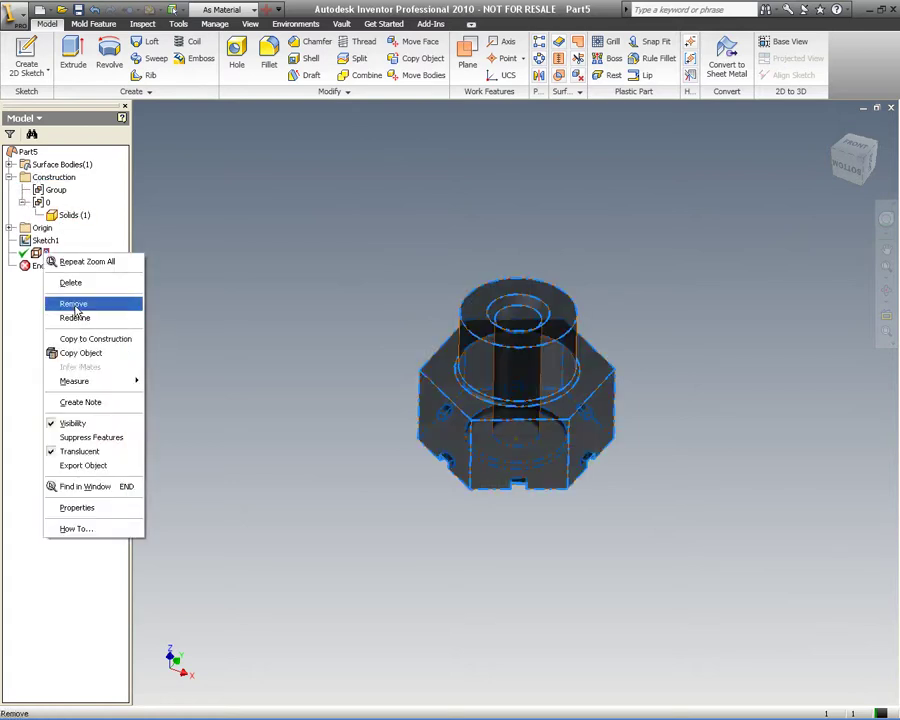
click(75, 305)
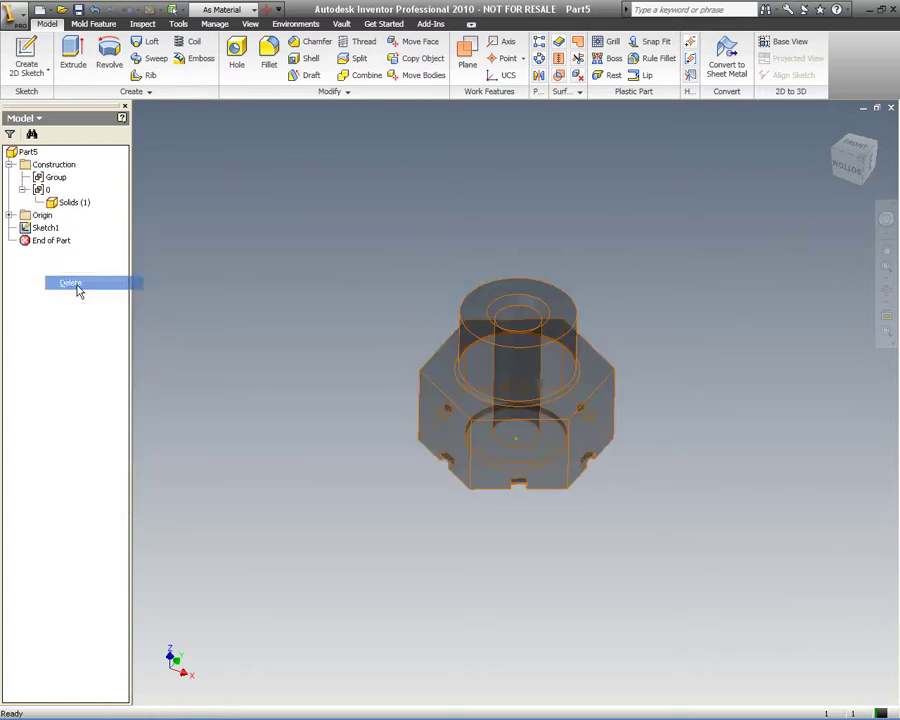
- In the construction environment, copy the solid from group 0 to a new solid body with Delete Original enabled, and finish construction
double_click(30, 166)
right_click(56, 203)
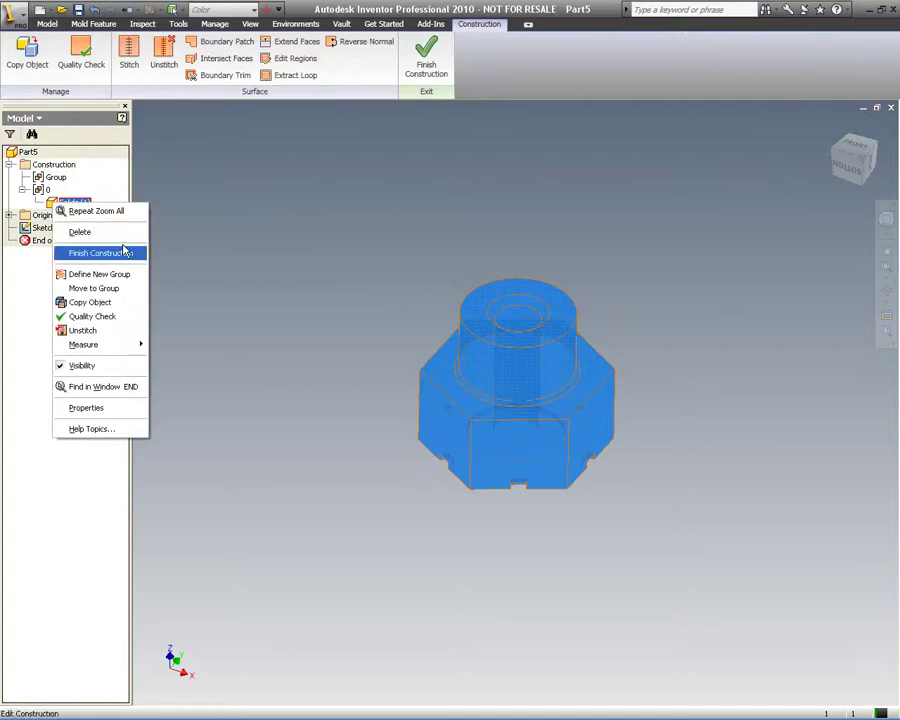
click(125, 302)
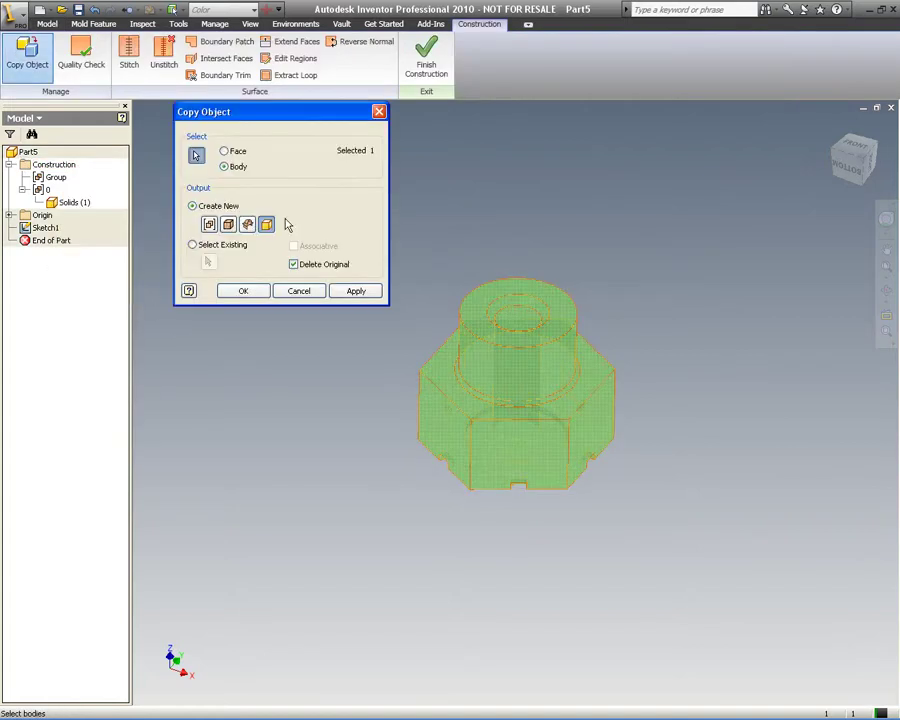
click(252, 293)
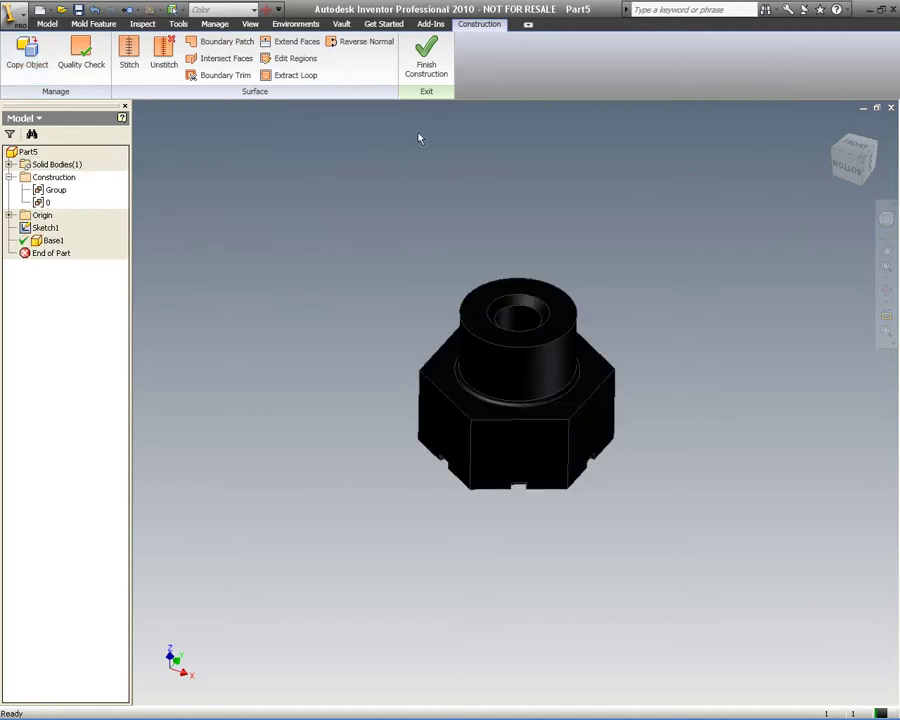
click(426, 60)
- Delete the leftover Construction folder from the part
right_click(50, 177)
mouse_move(83, 241)
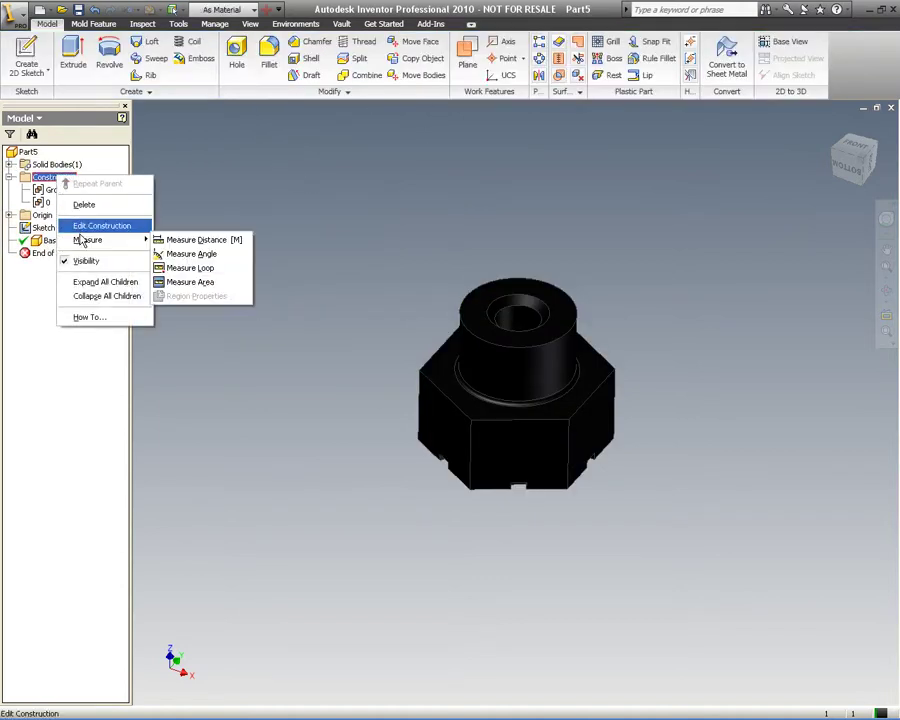
click(84, 204)
click(346, 391)
key(F4)
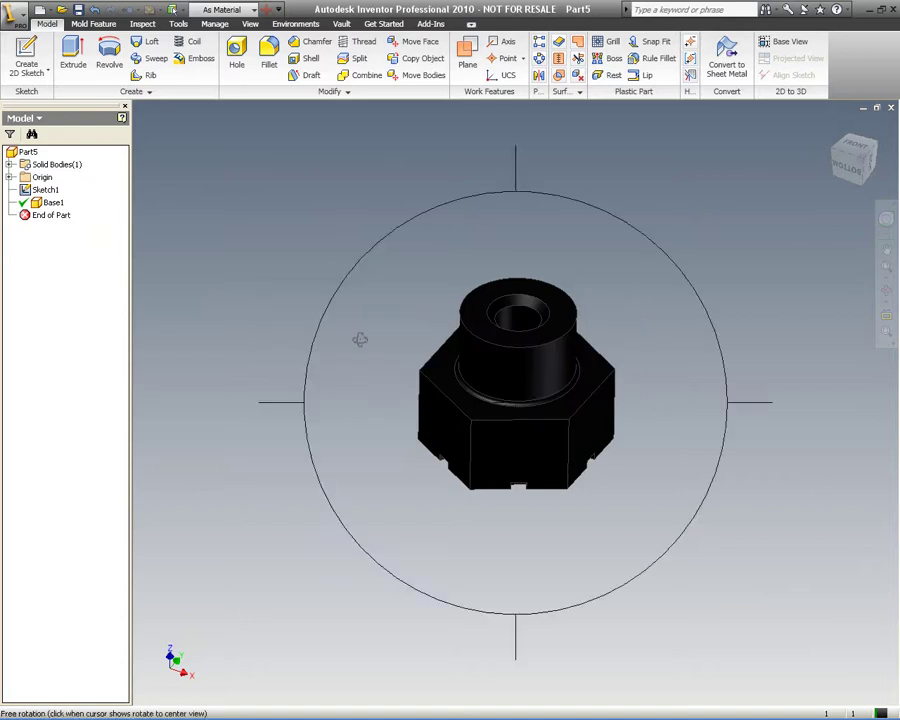
- Examine the converted coupling solid up close from several angles and review the operations available for the Base1 feature
drag(359, 339, 342, 426)
key(Escape)
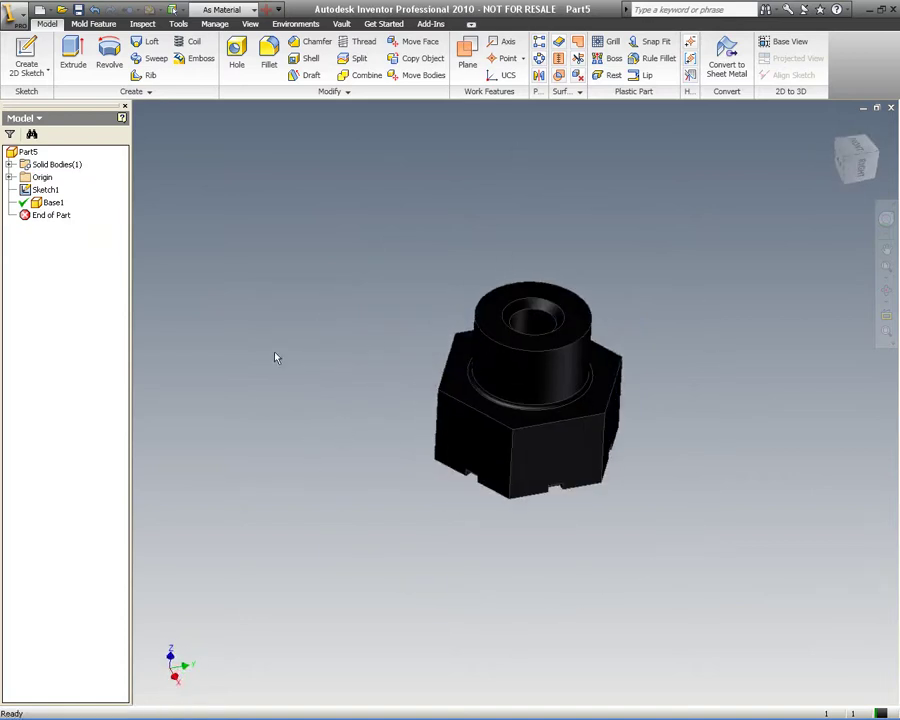
scroll(526, 350, down, 6)
middle_drag(518, 332, 496, 312)
scroll(496, 312, up, 3)
key(F4)
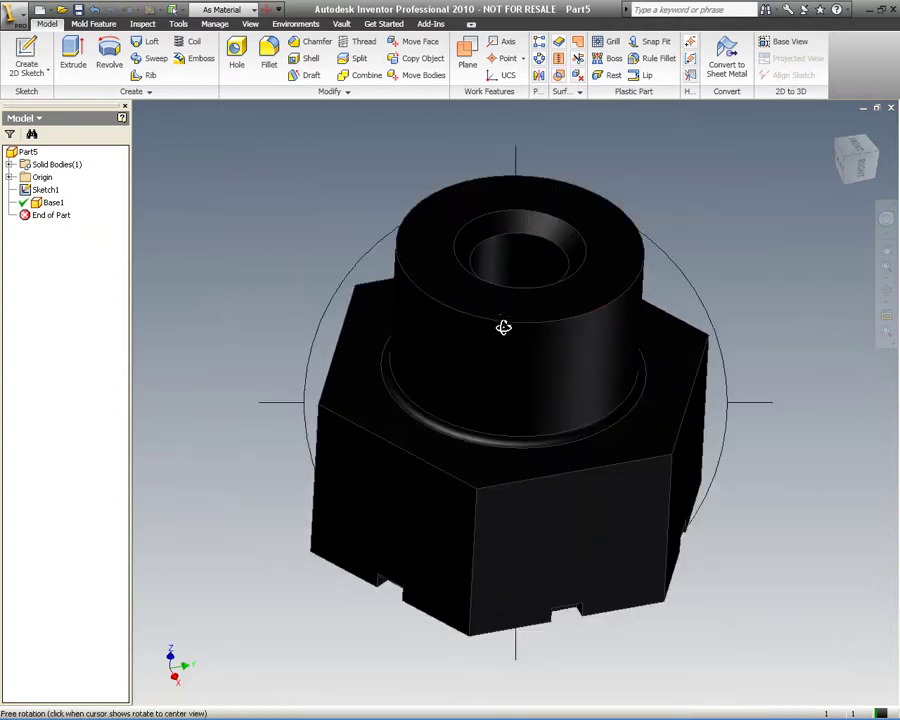
drag(502, 377, 426, 331)
key(Escape)
right_click(54, 204)
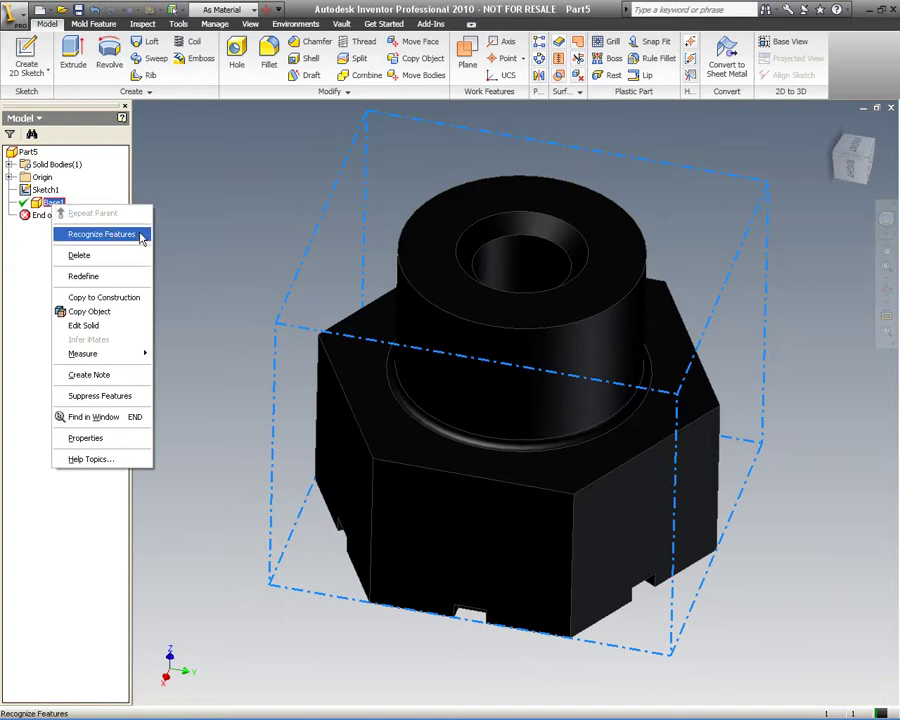
click(215, 223)
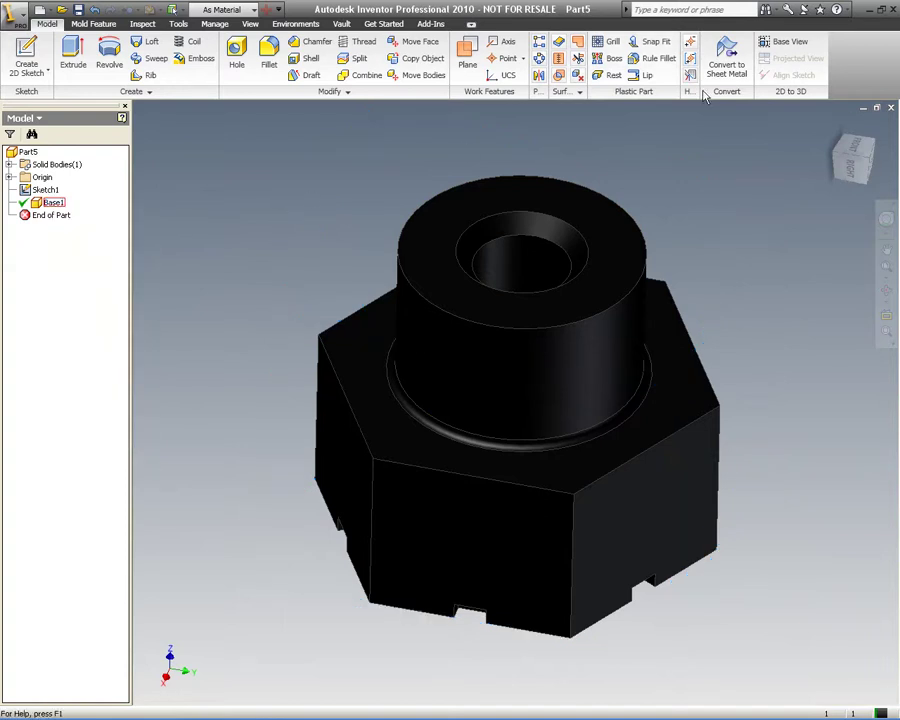
- Close the converted part without saving and open coupling.dwg from the Desktop using the Import file-open option
click(891, 108)
click(410, 394)
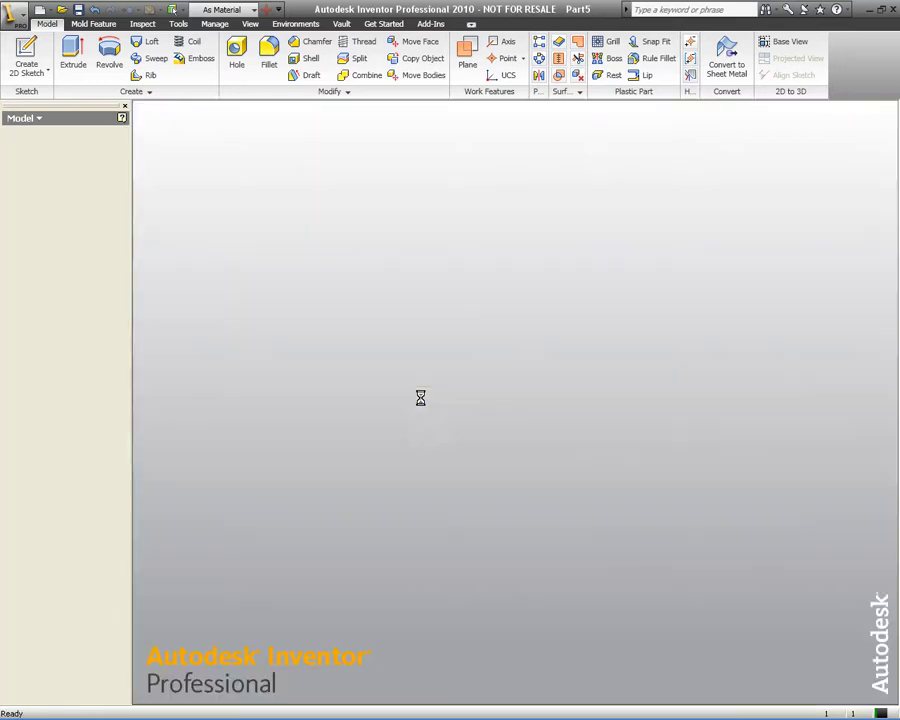
click(50, 55)
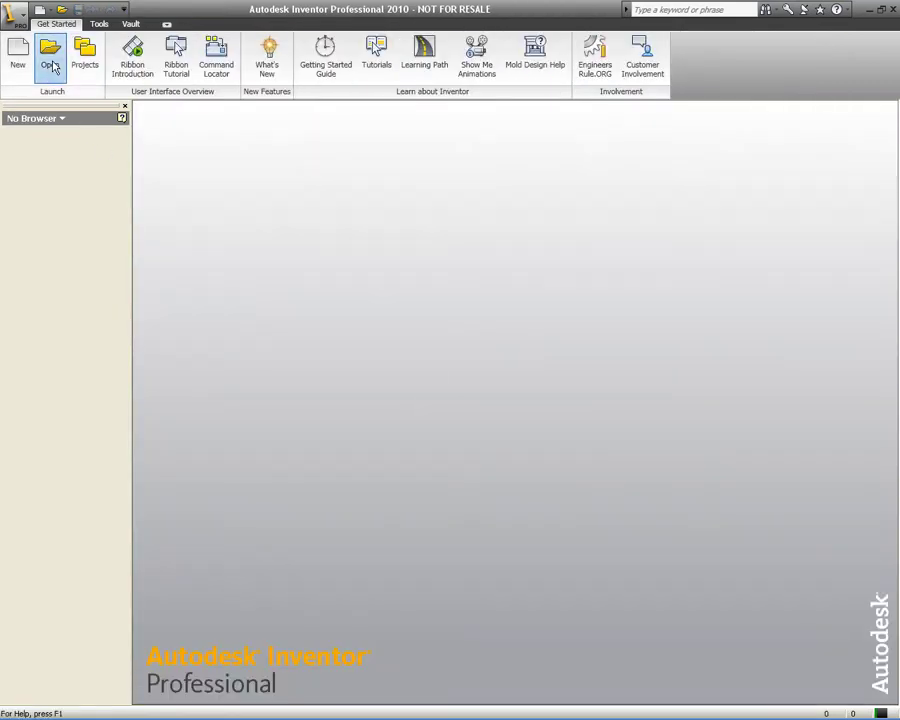
click(490, 379)
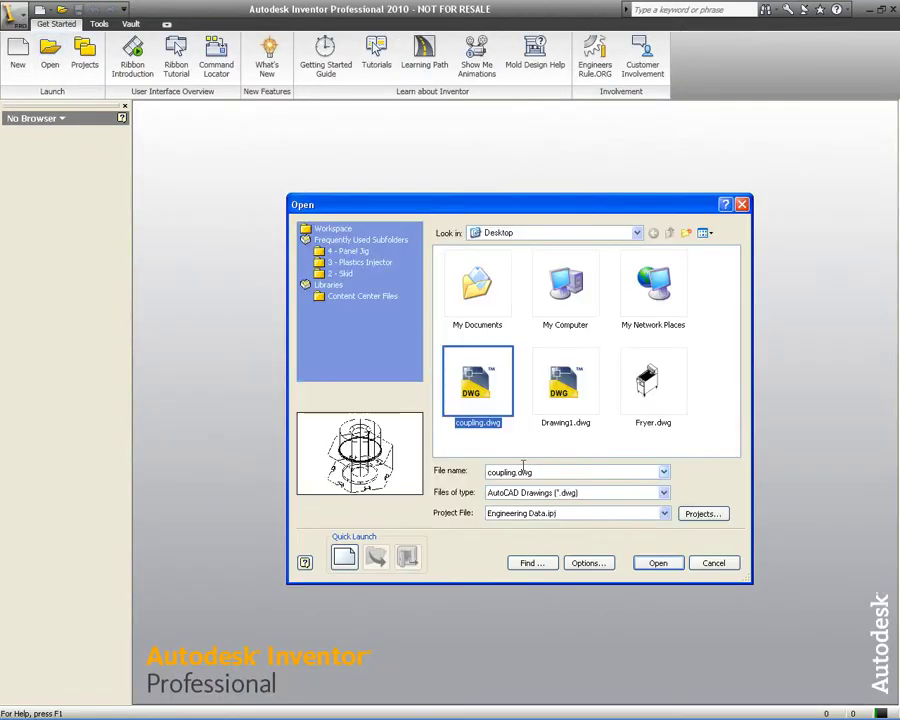
click(588, 562)
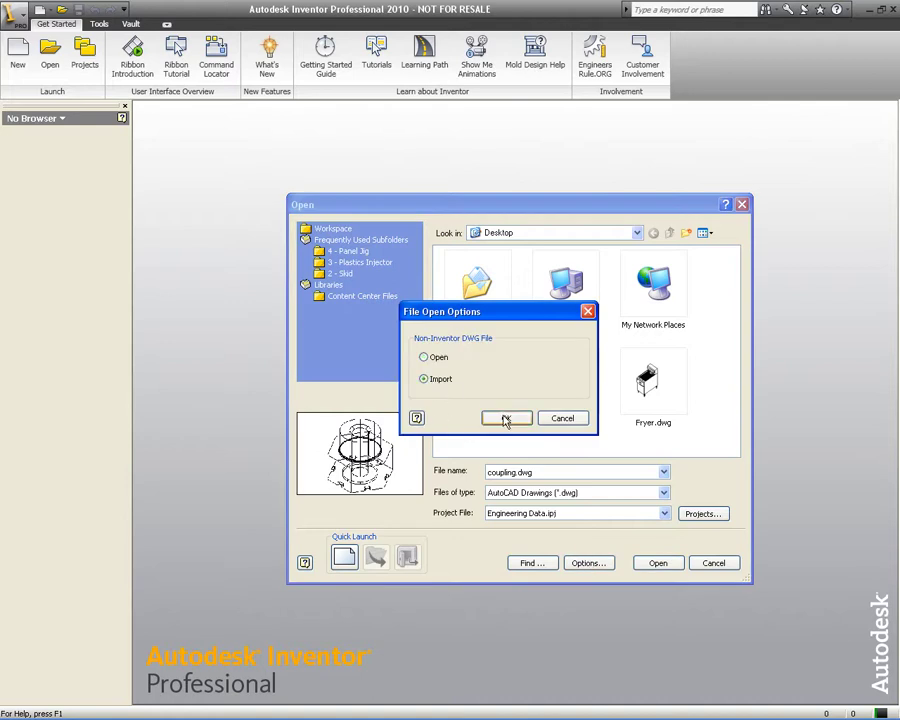
click(505, 420)
click(668, 565)
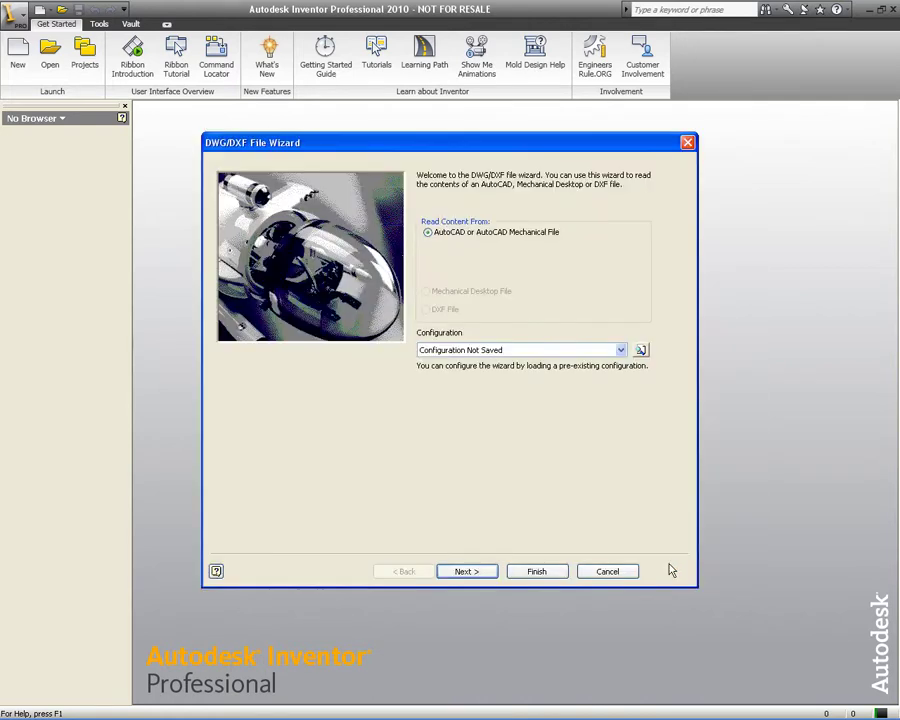
- Import all layers and 3D solids of the coupling with Solids to single part file disabled, and finish the import
click(470, 572)
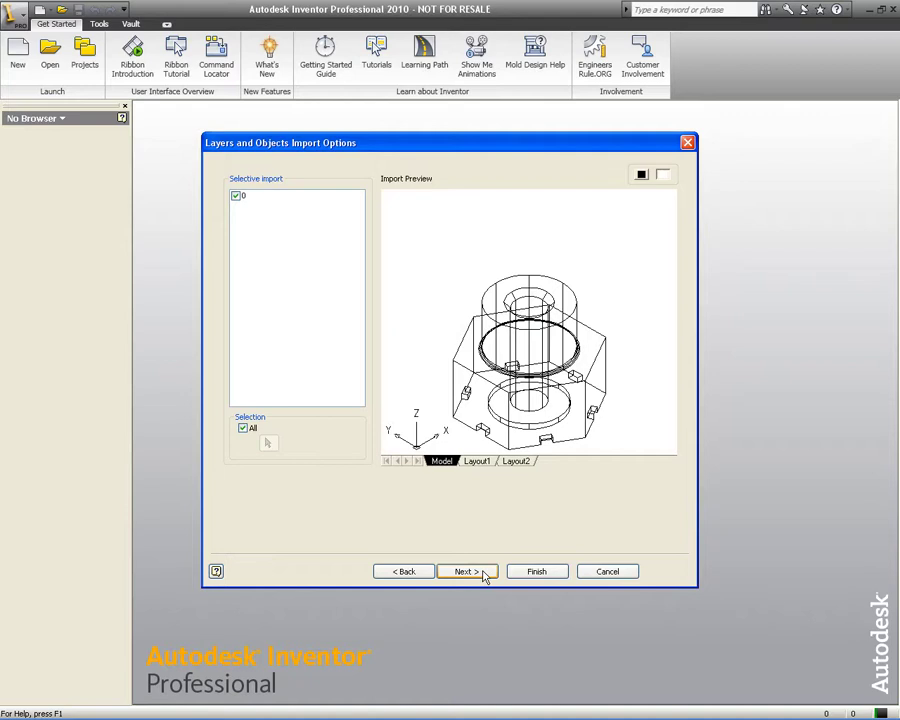
click(470, 572)
click(246, 213)
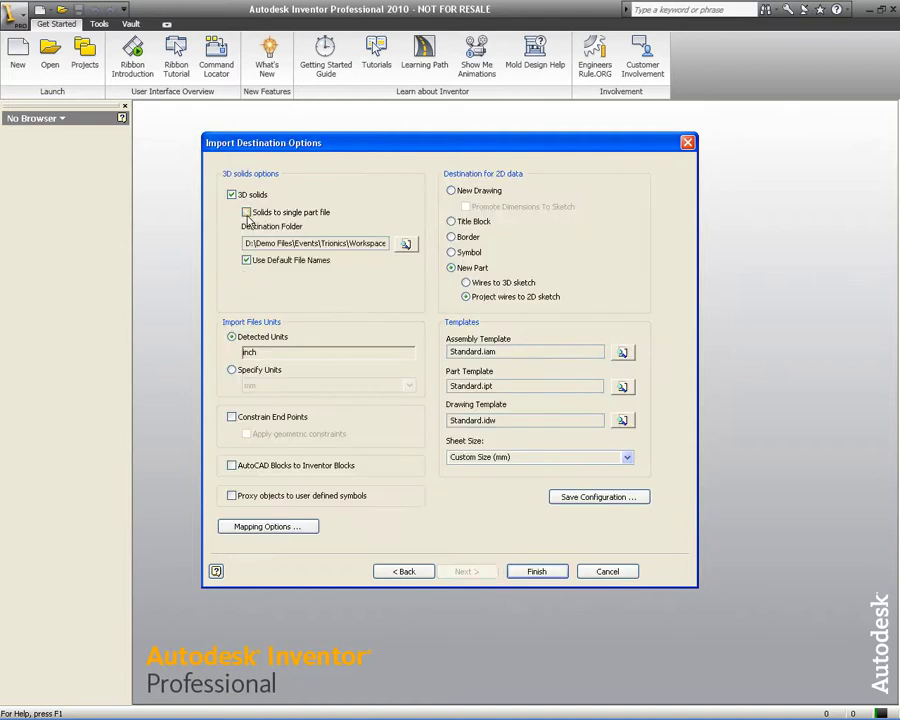
click(524, 573)
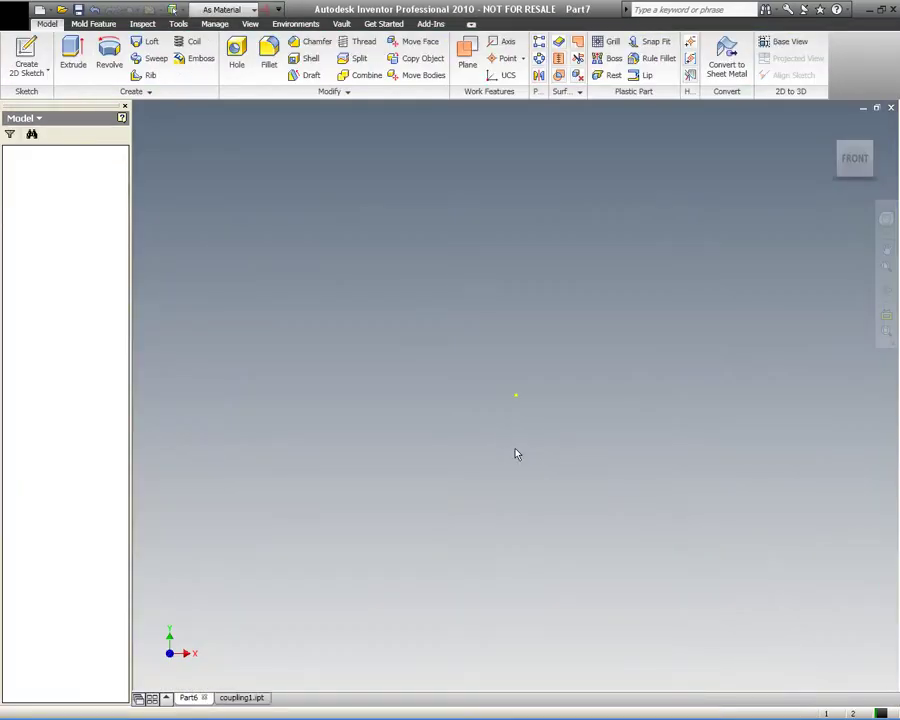
- Switch to the coupling1.ipt part, decline feature recognition, and inspect the imported solid from several angles
click(241, 698)
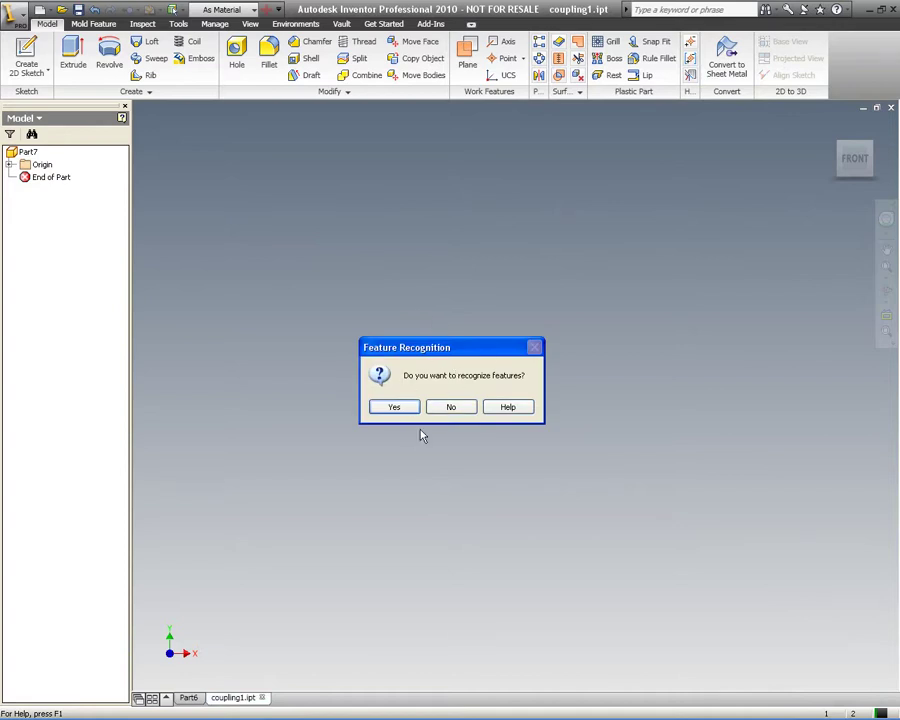
click(440, 412)
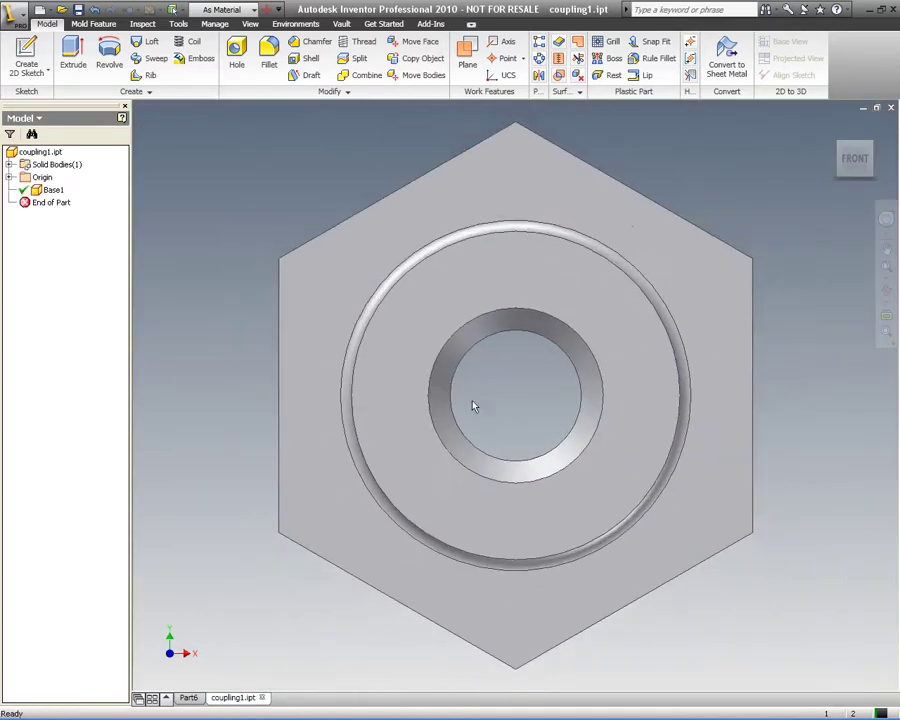
shift+middle_drag(472, 404, 515, 223)
drag(514, 222, 350, 175)
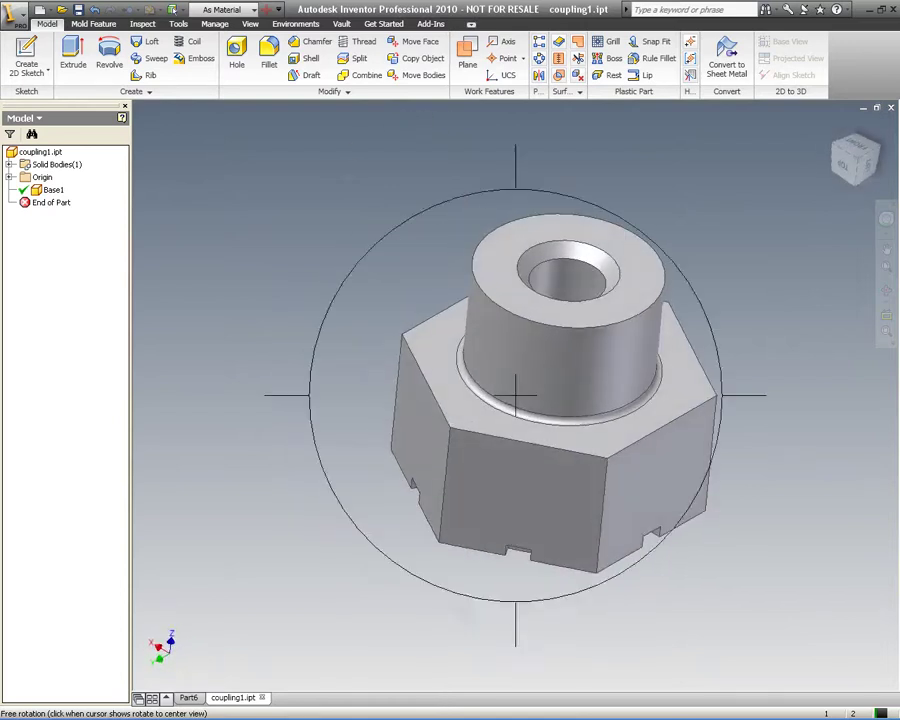
middle_drag(350, 175, 342, 178)
scroll(500, 262, down, 3)
middle_drag(567, 270, 510, 335)
scroll(474, 303, up, 3)
drag(510, 335, 506, 240)
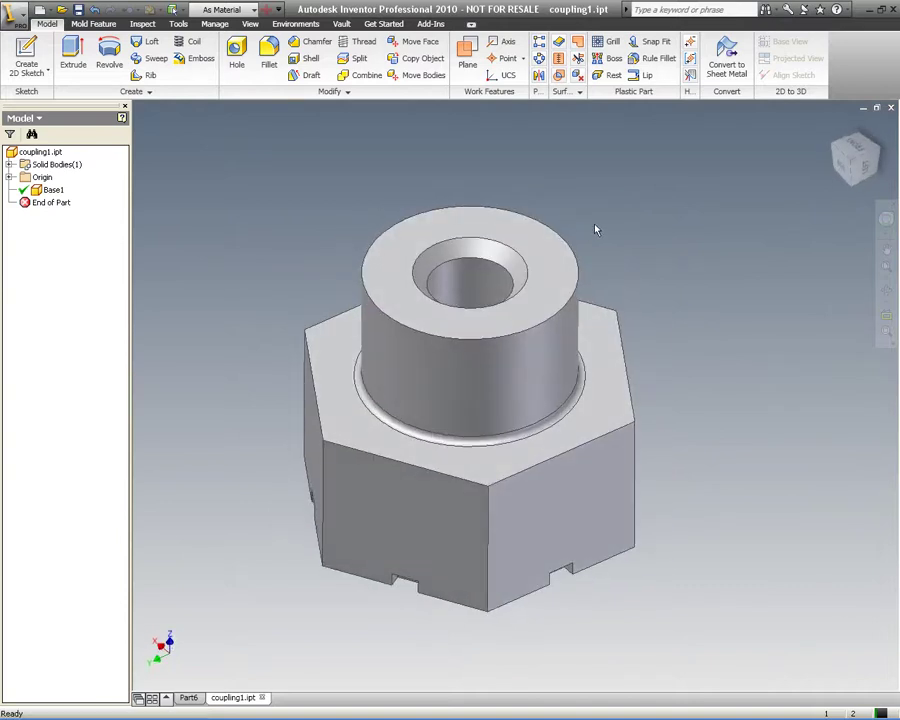